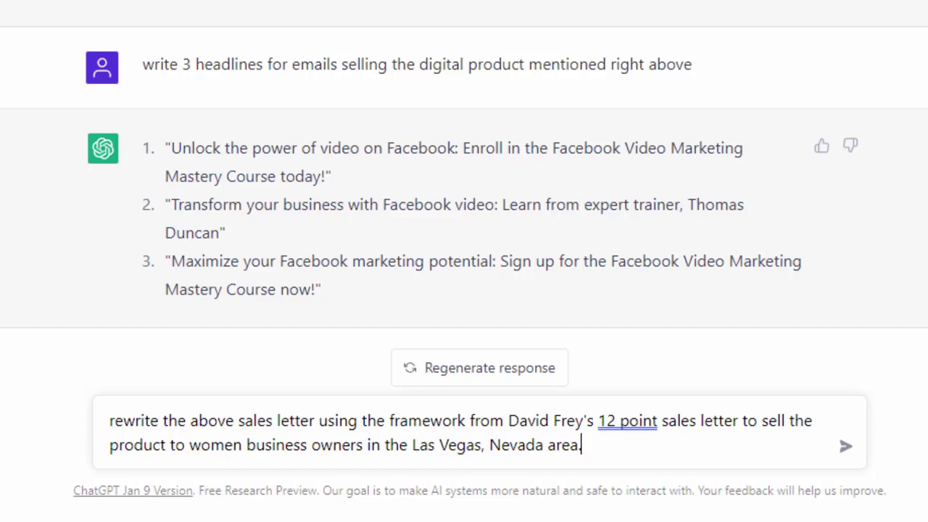
- Send the request to rewrite the Facebook Video Marketing Mastery sales letter for Las Vegas
key("Return")
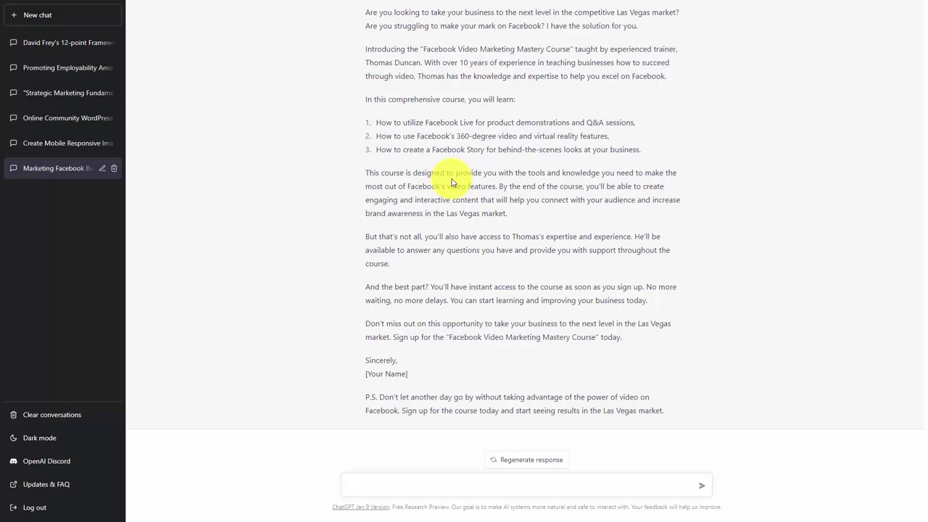
type("Rewrite the above sales letter in a casual and witty voice.")
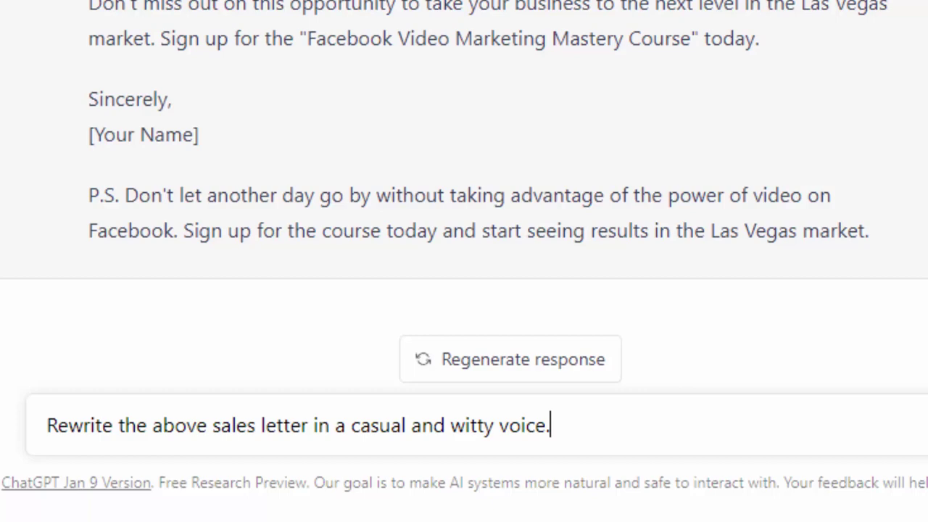
- Send a follow-up asking for the Las Vegas sales letter in a casual, witty tone
key("Return")
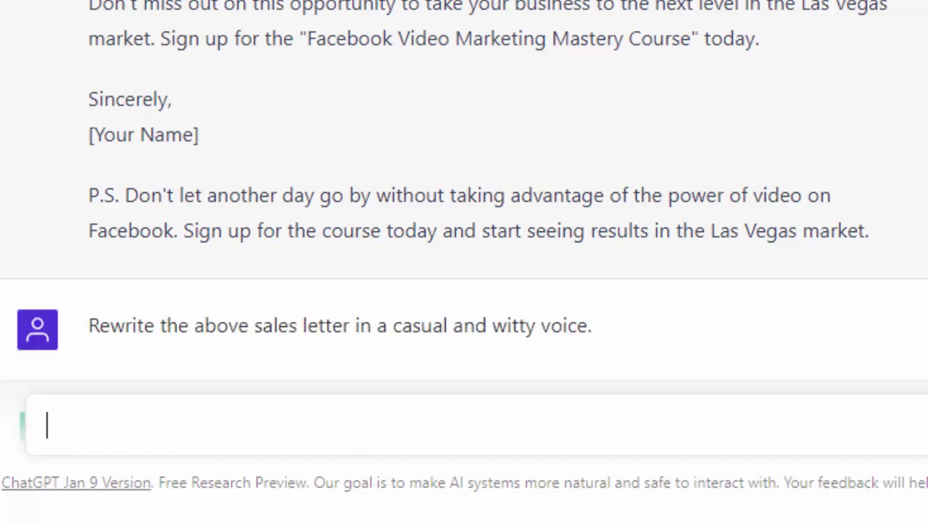